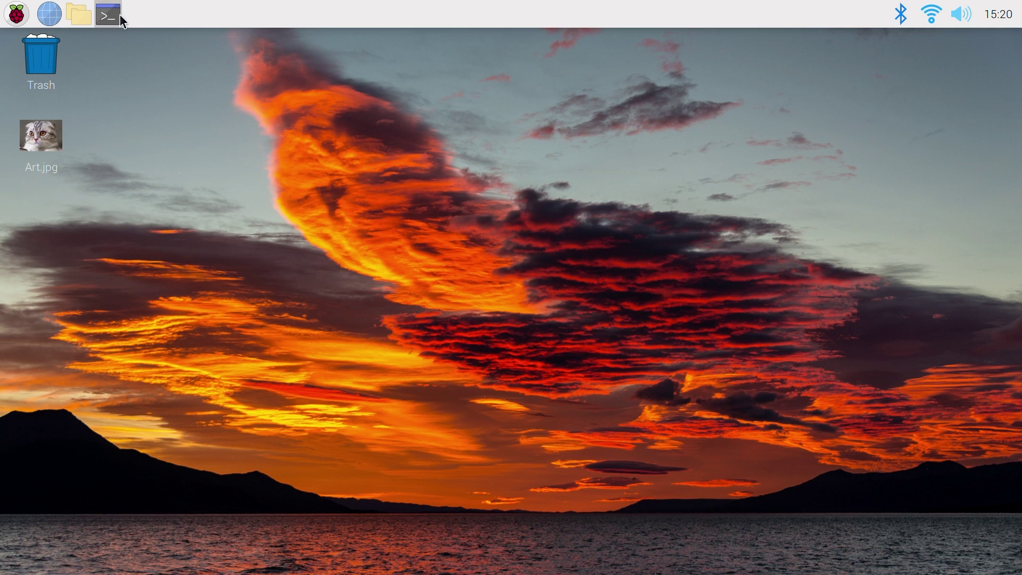
pyautogui.hotkey('ctrl', 'alt', 't')
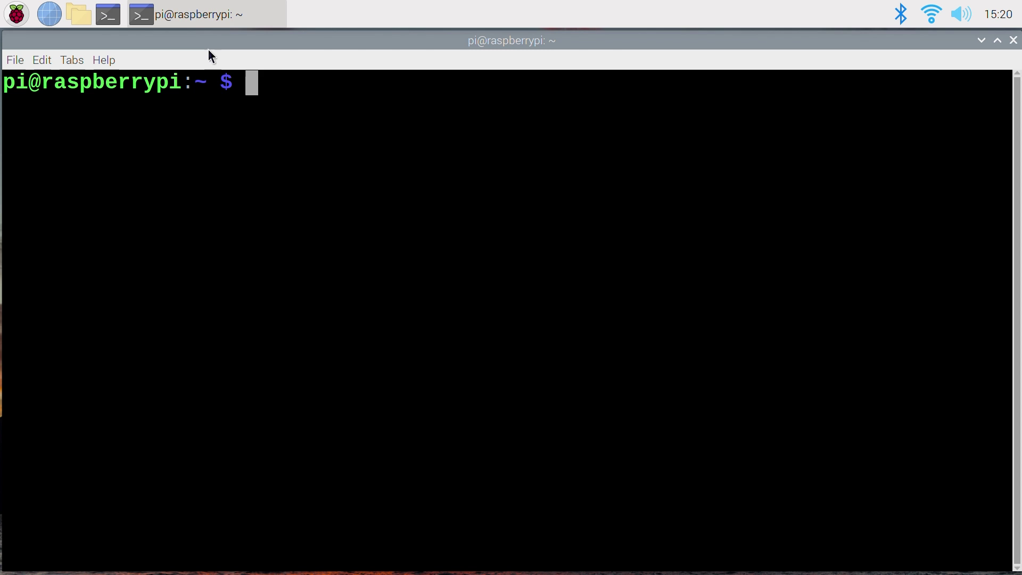
pyautogui.write('curl https://get.pimo')
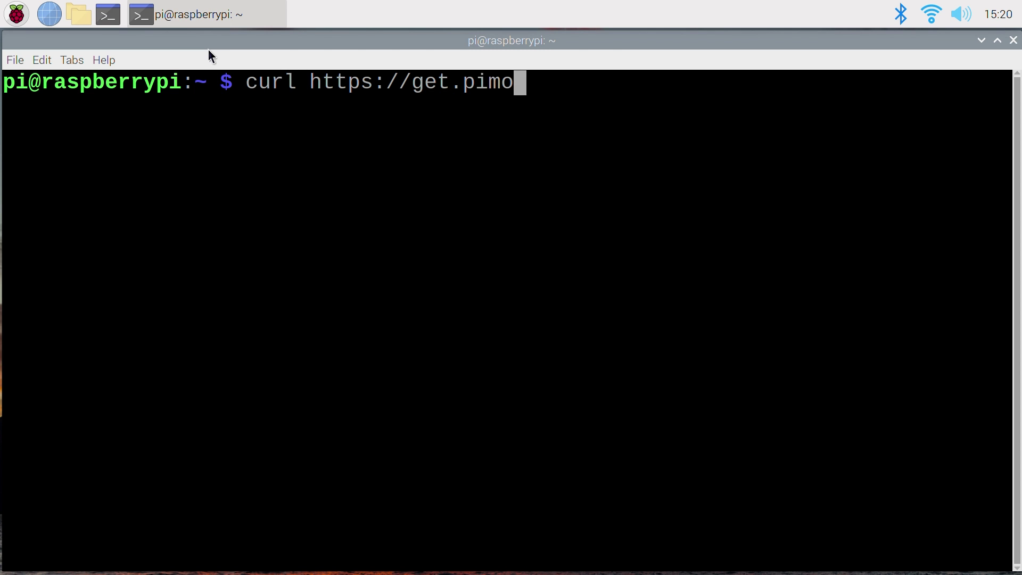
pyautogui.write('roni.com/inky | ')
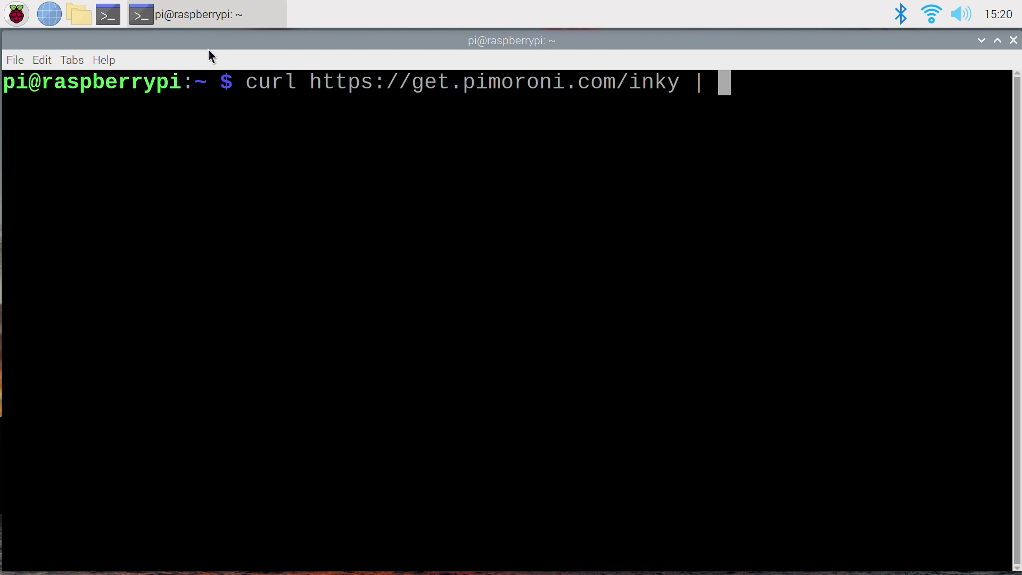
pyautogui.write('bash')
pyautogui.press('Return')
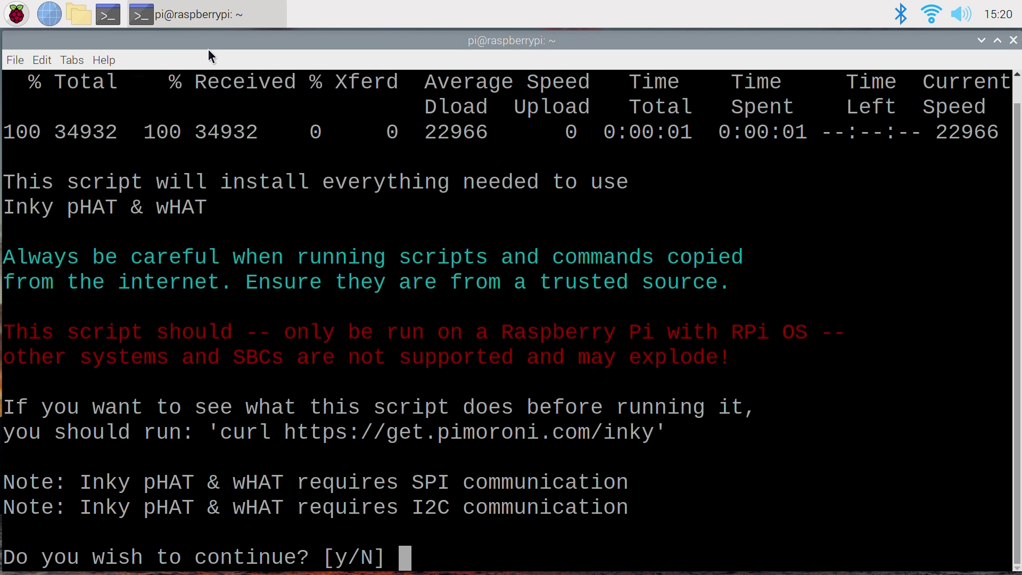
pyautogui.write('y')
pyautogui.press('Return')
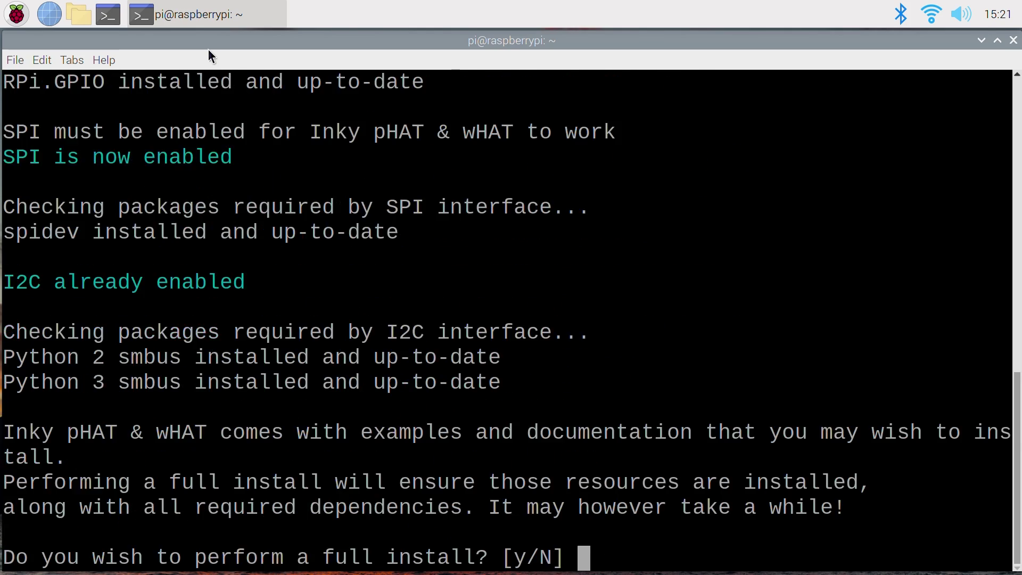
pyautogui.write('y')
pyautogui.press('Return')
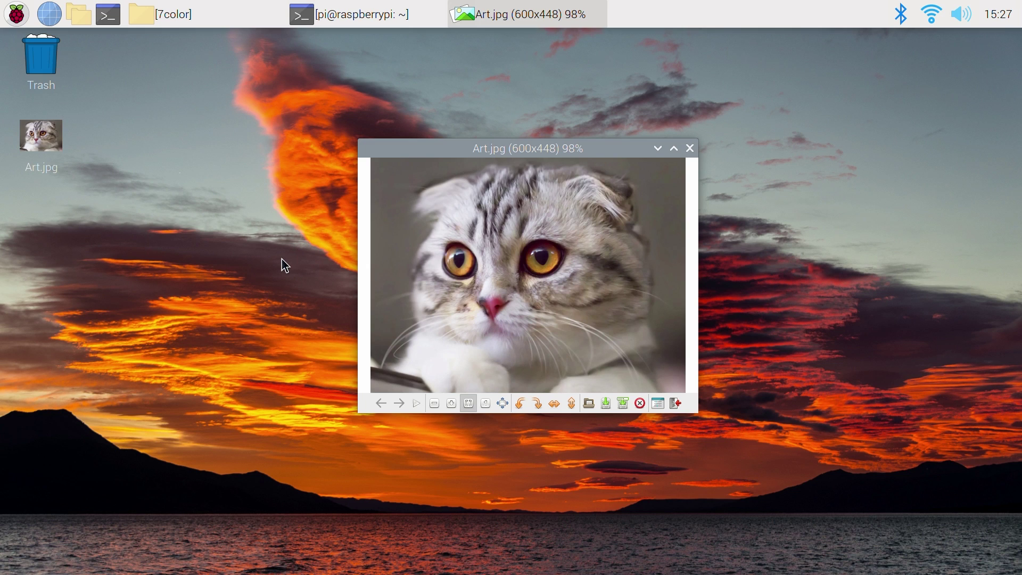
# Step: Close the Art.jpg preview and cut Art.jpg from the desktop
pyautogui.click(691, 149)
pyautogui.click(42, 133)
pyautogui.rightClick(43, 131)
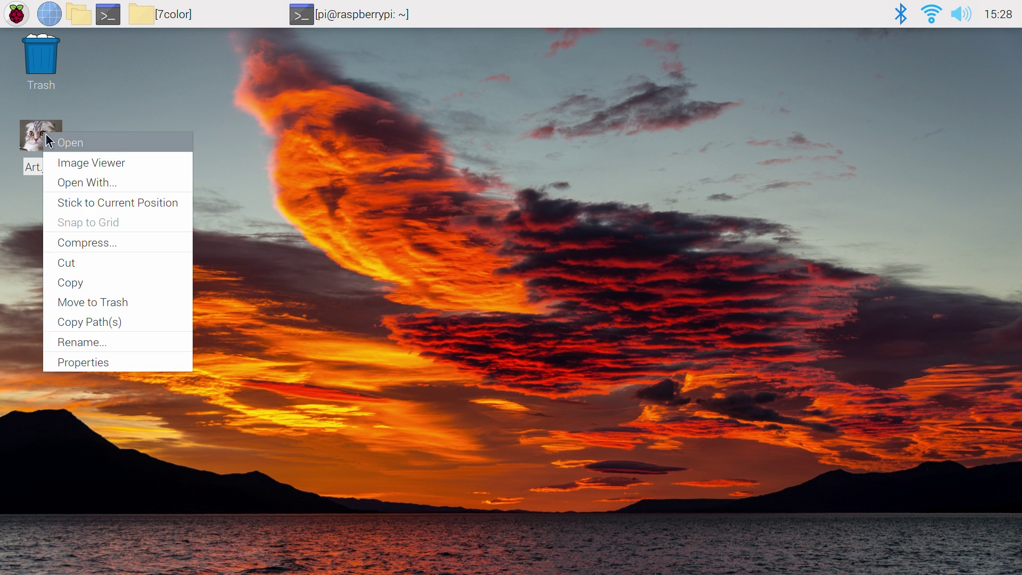
pyautogui.click(89, 257)
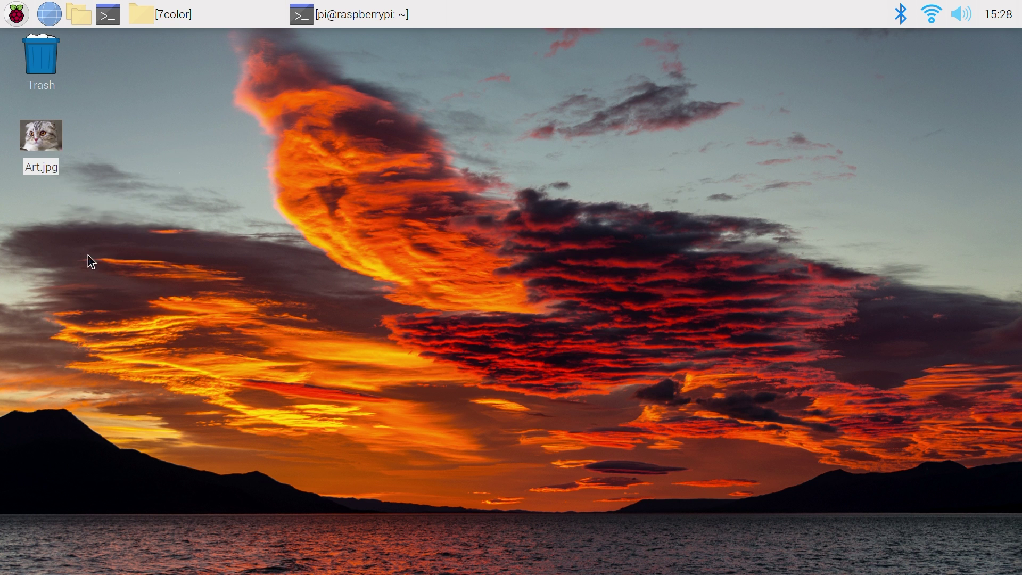
# Step: Paste Art.jpg into the 7color examples folder, bringing it to 11 items
pyautogui.click(160, 14)
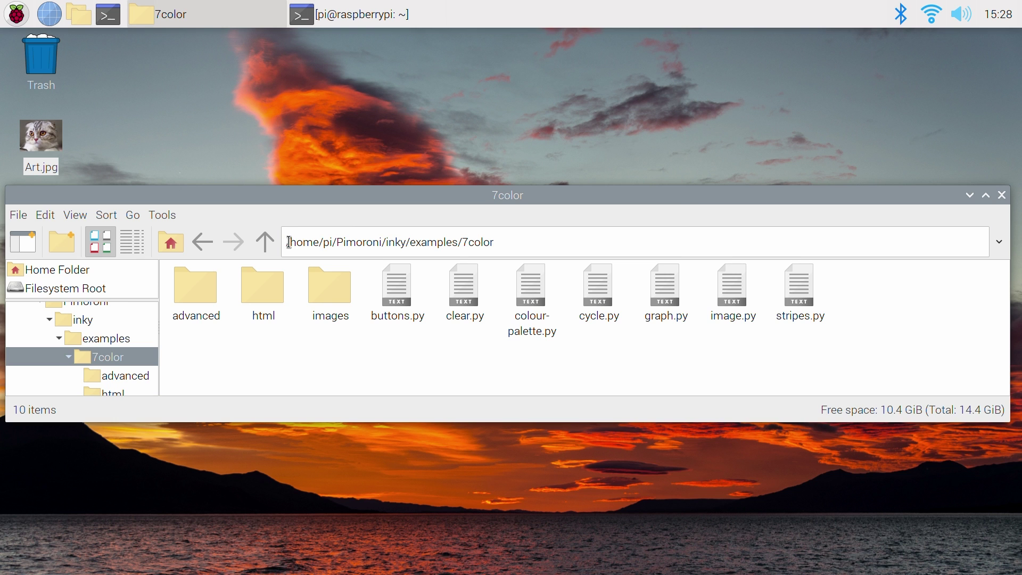
pyautogui.rightClick(868, 292)
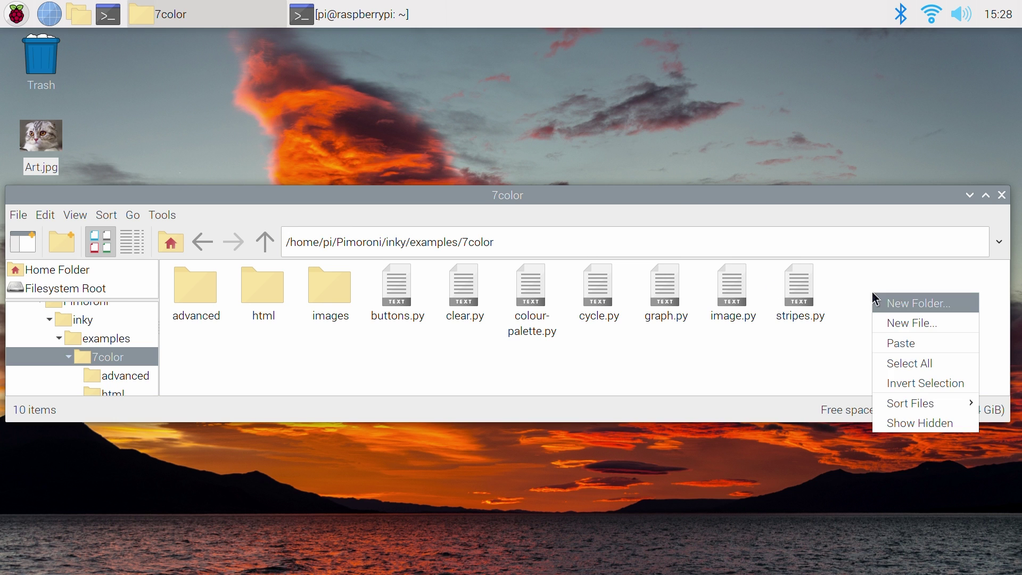
pyautogui.click(889, 342)
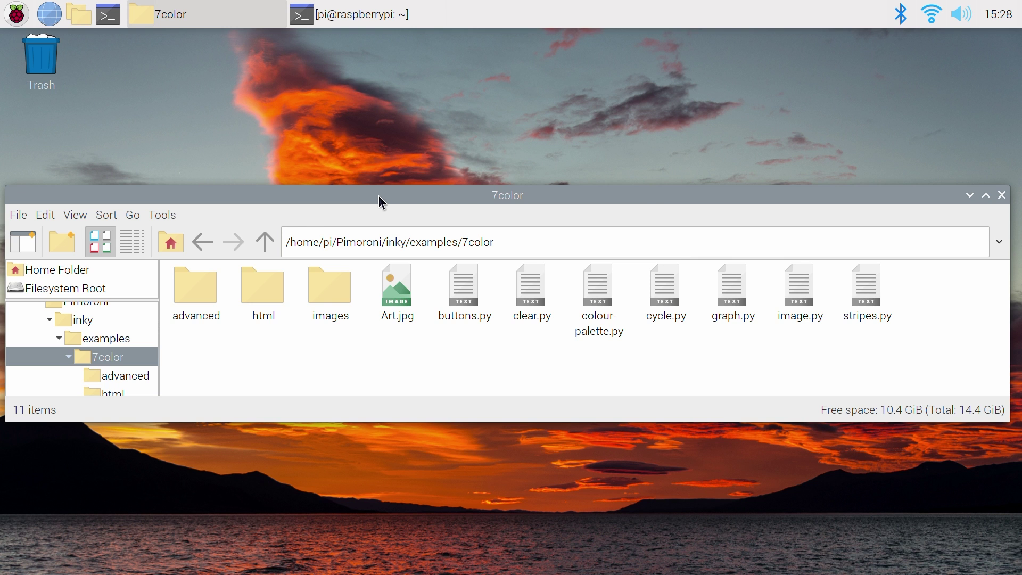
pyautogui.click(326, 10)
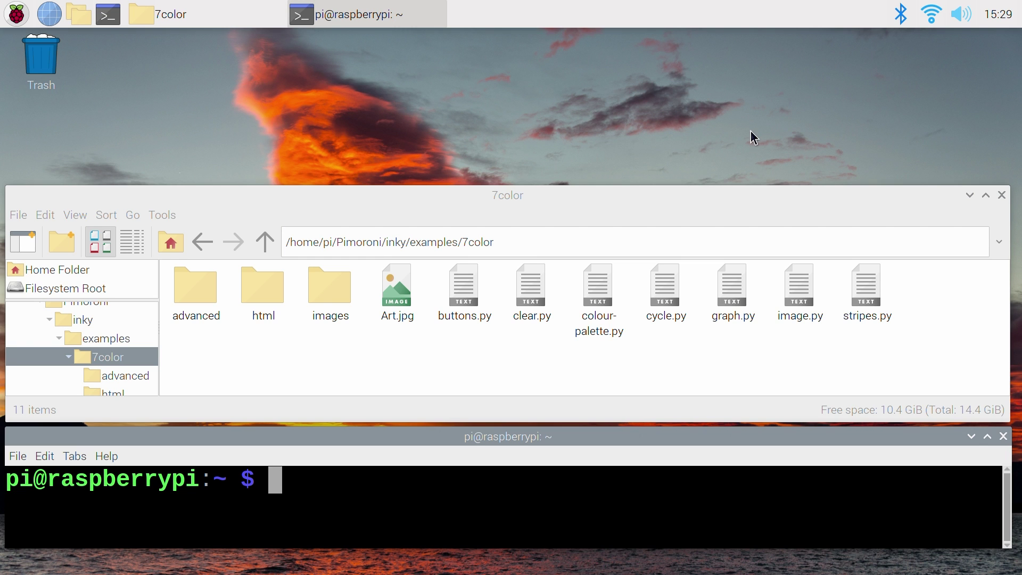
# Step: Copy the 7color folder path from the file manager's location bar
pyautogui.click(506, 235)
pyautogui.tripleClick(495, 243)
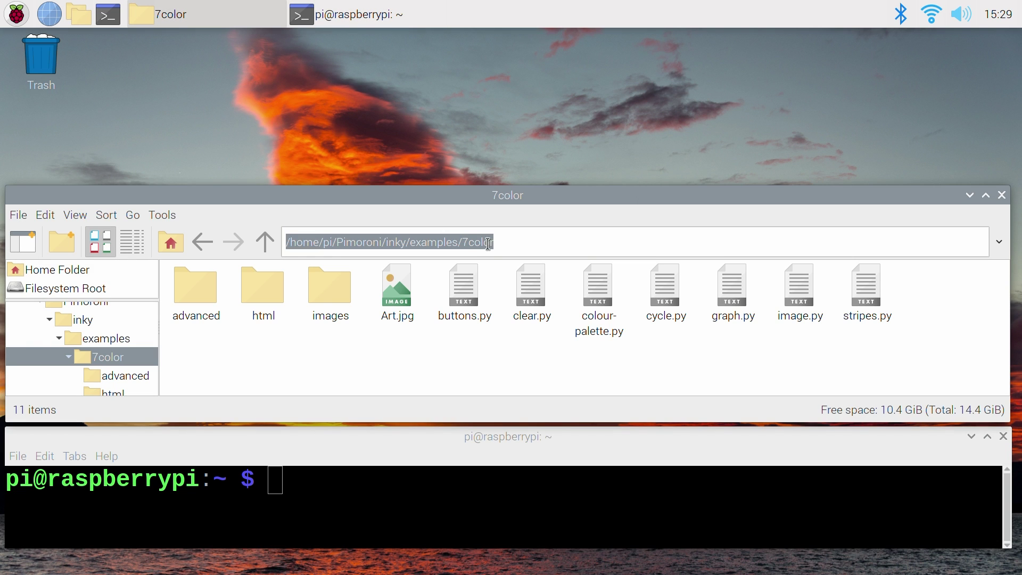
pyautogui.rightClick(489, 243)
pyautogui.click(515, 277)
# Step: In the terminal, cd into the pasted 7color path and run python3 image.py Art.jpg
pyautogui.click(309, 488)
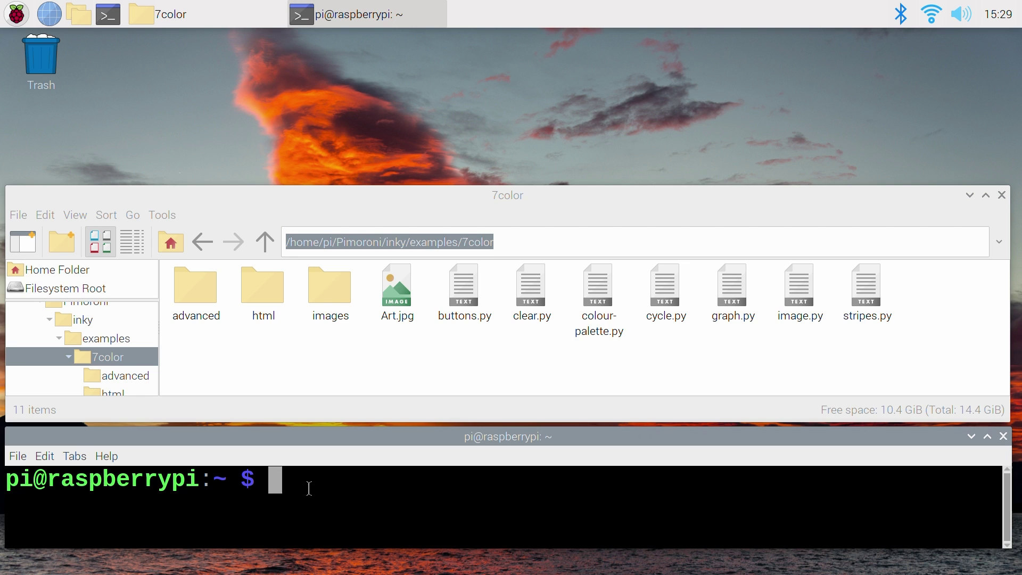
pyautogui.write('cd')
pyautogui.rightClick(328, 482)
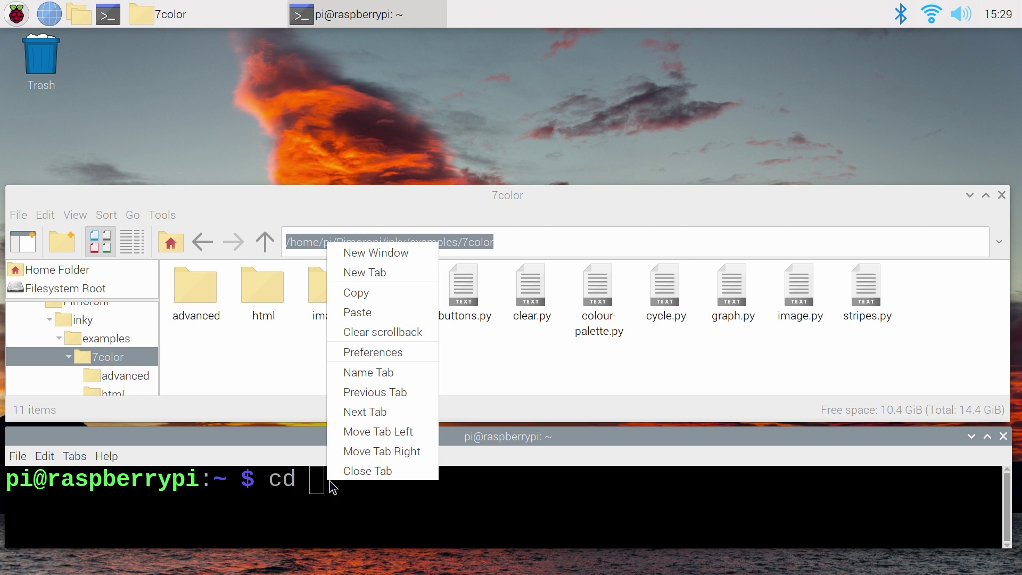
pyautogui.click(358, 313)
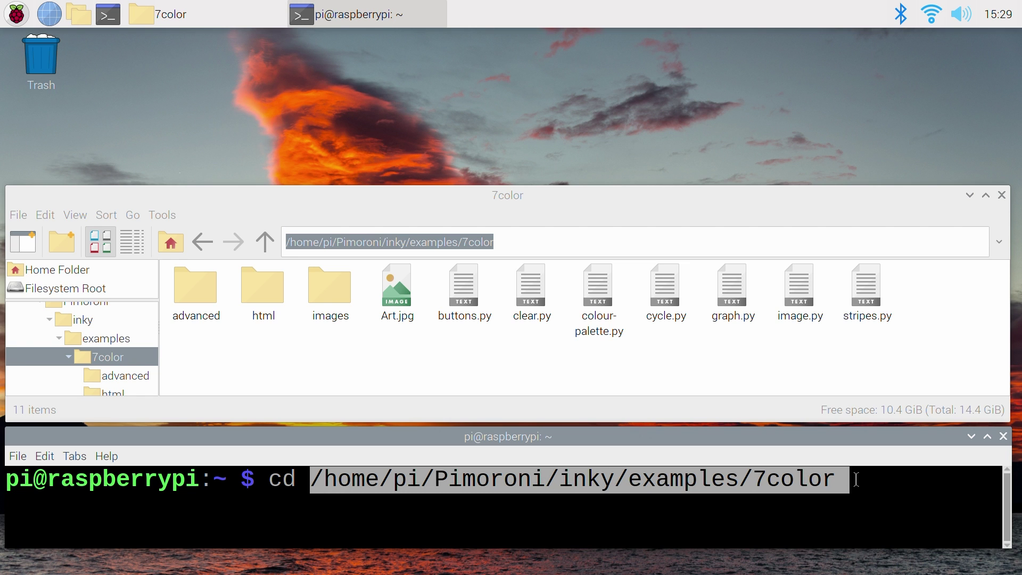
pyautogui.press('Return')
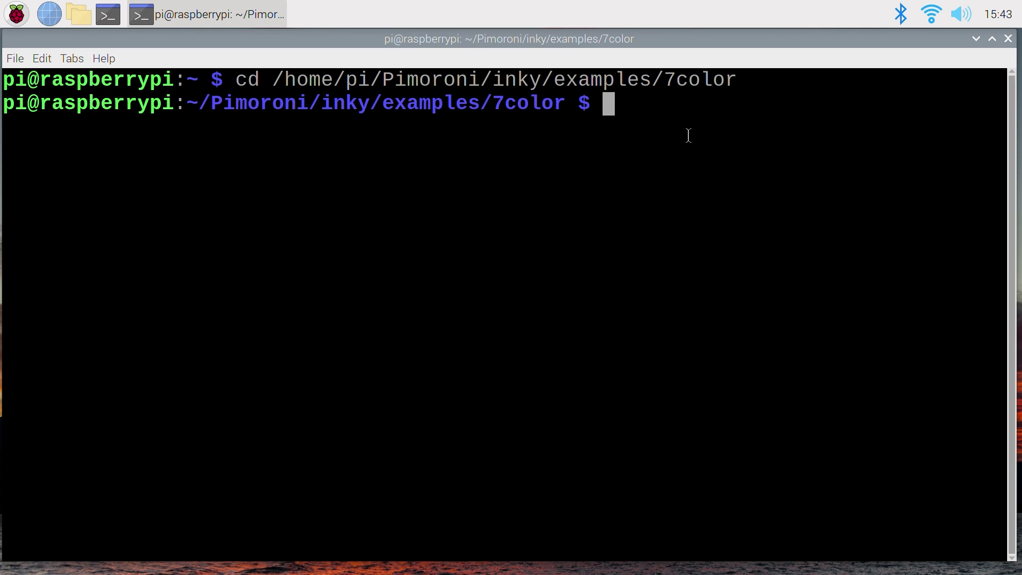
pyautogui.write('pyt')
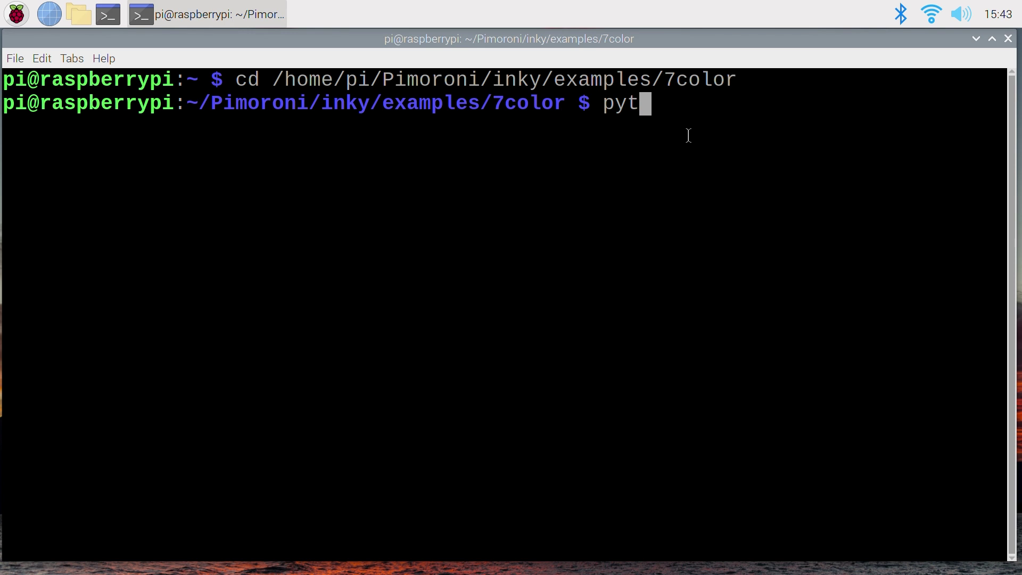
pyautogui.write('hon3')
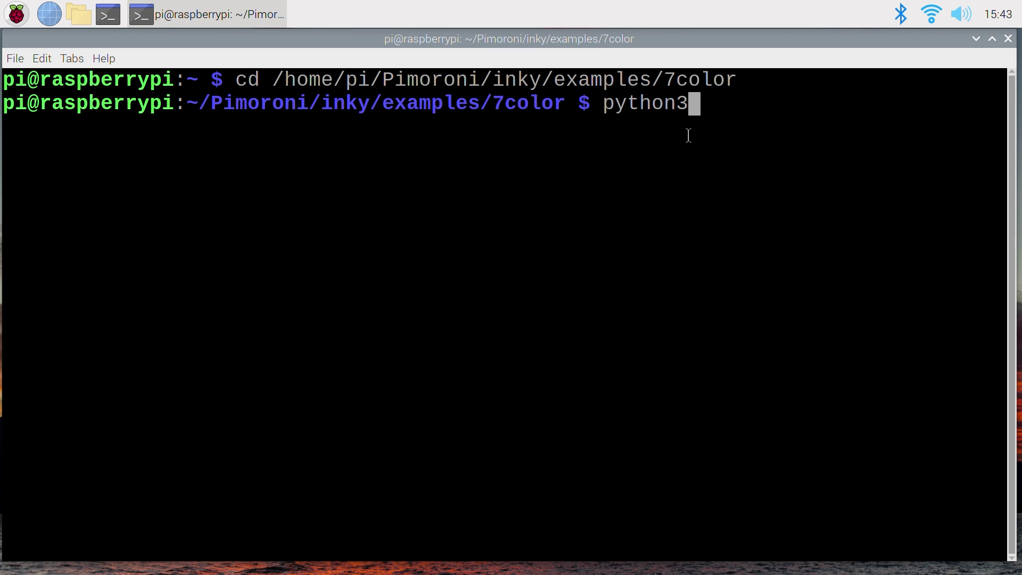
pyautogui.write(' image')
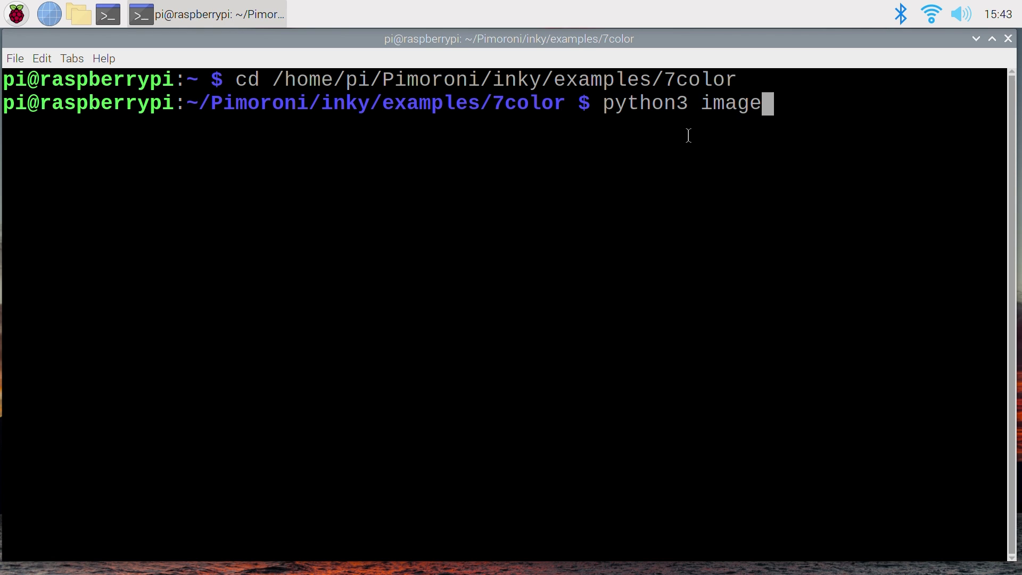
pyautogui.write('.py ')
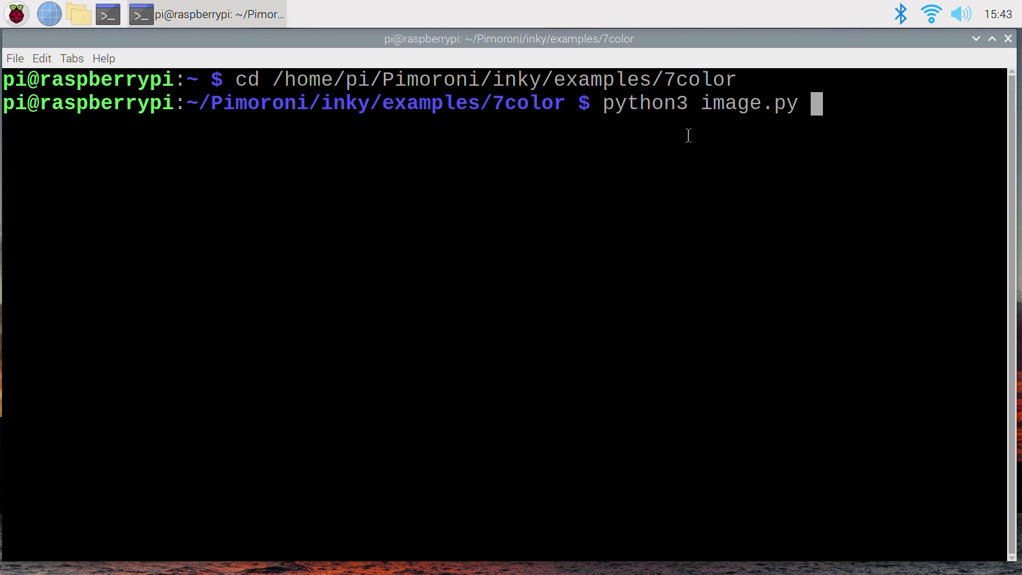
pyautogui.write('Ar')
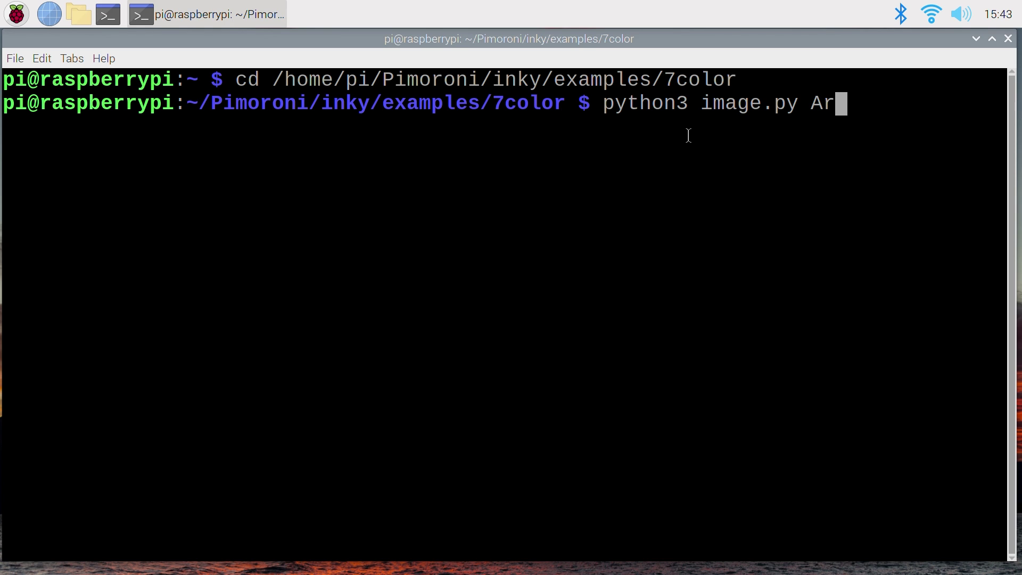
pyautogui.write('t.jpg')
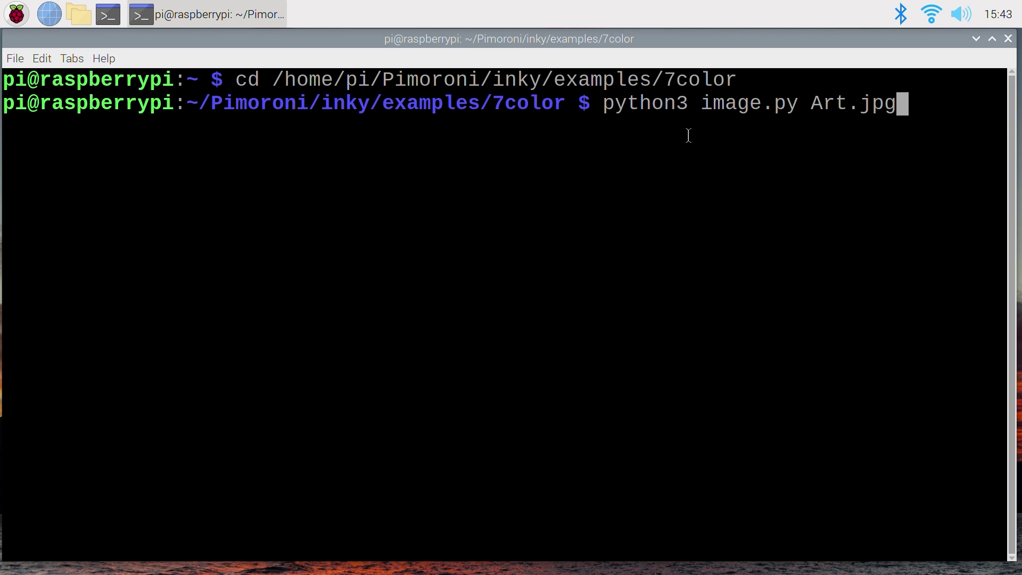
pyautogui.press('Return')
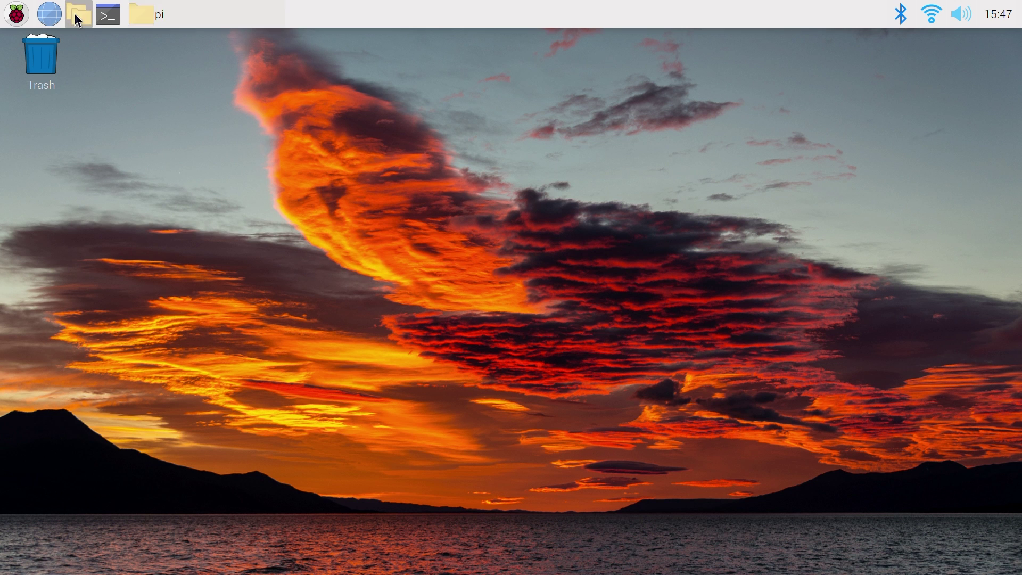
# Step: Move the /home/pi file manager window higher up the screen
pyautogui.moveTo(141, 101); pyautogui.dragTo(143, 46)
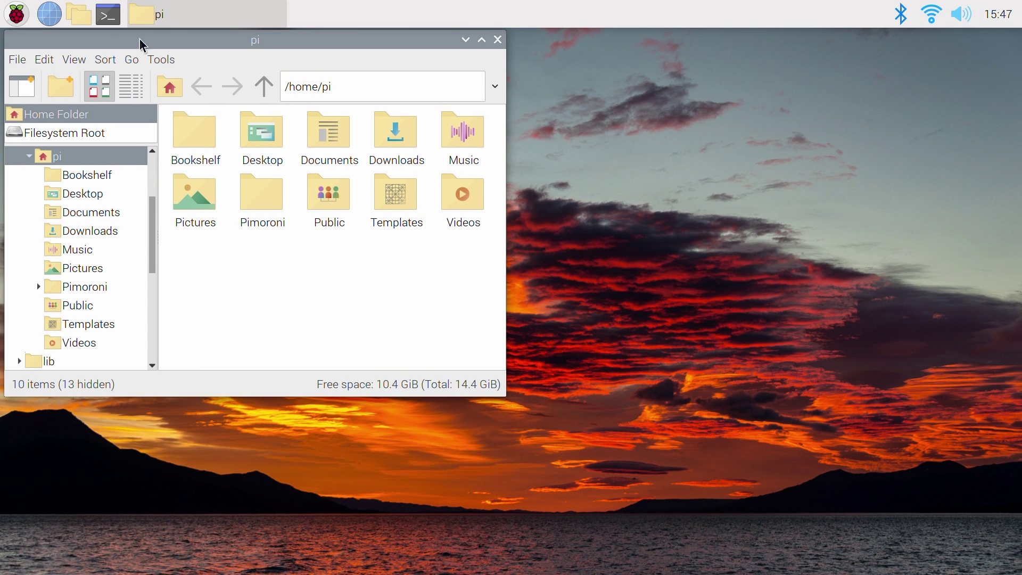
# Step: Browse to Pimoroni/inky/examples/7color and open image.py in Thonny Python IDE
pyautogui.doubleClick(281, 200)
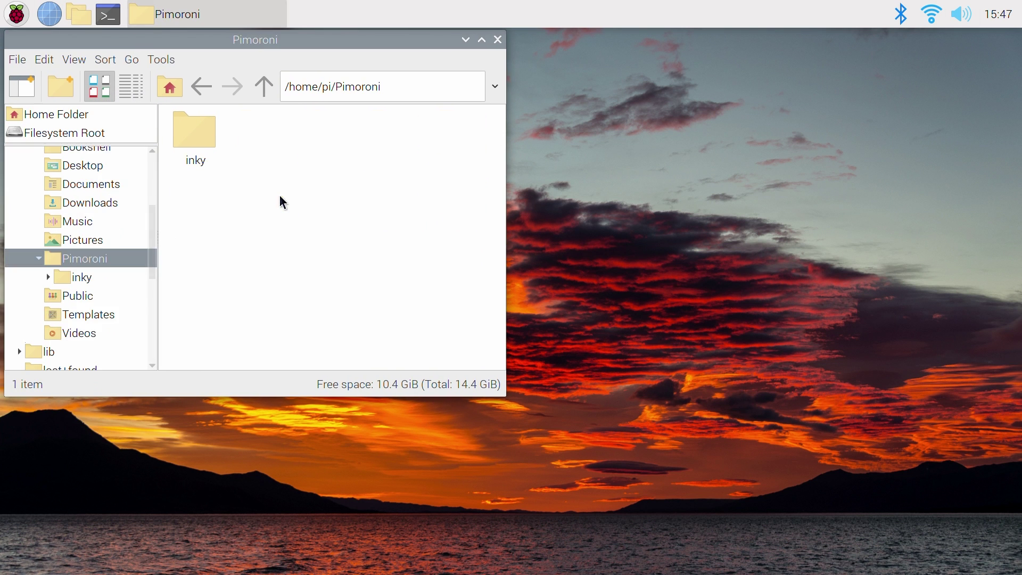
pyautogui.doubleClick(213, 147)
pyautogui.doubleClick(213, 146)
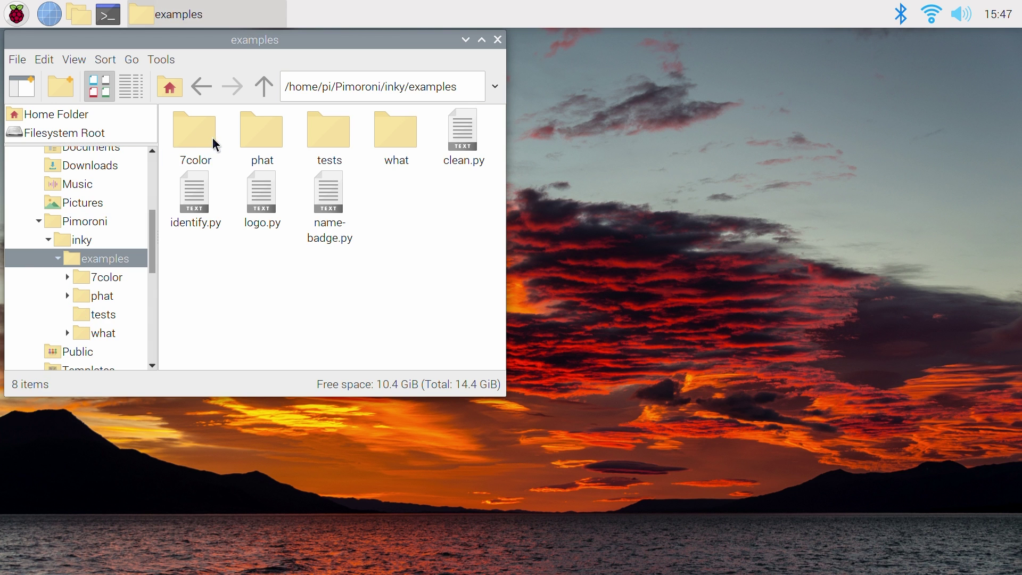
pyautogui.doubleClick(213, 144)
pyautogui.click(461, 198)
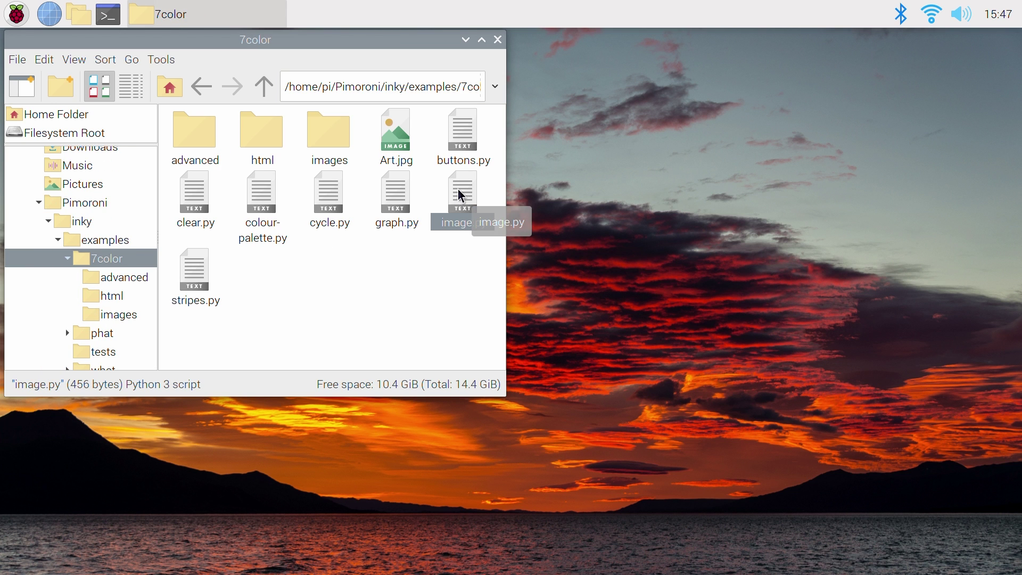
pyautogui.rightClick(461, 196)
pyautogui.click(494, 237)
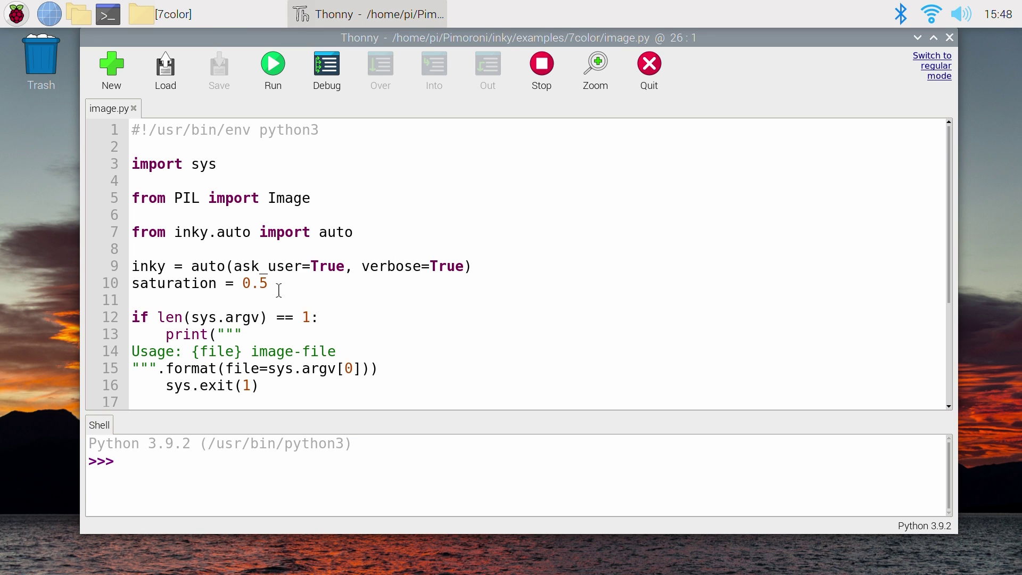
# Step: Replace the 0.5 in the saturation line of image.py with 0.9
pyautogui.moveTo(280, 290); pyautogui.dragTo(132, 288)
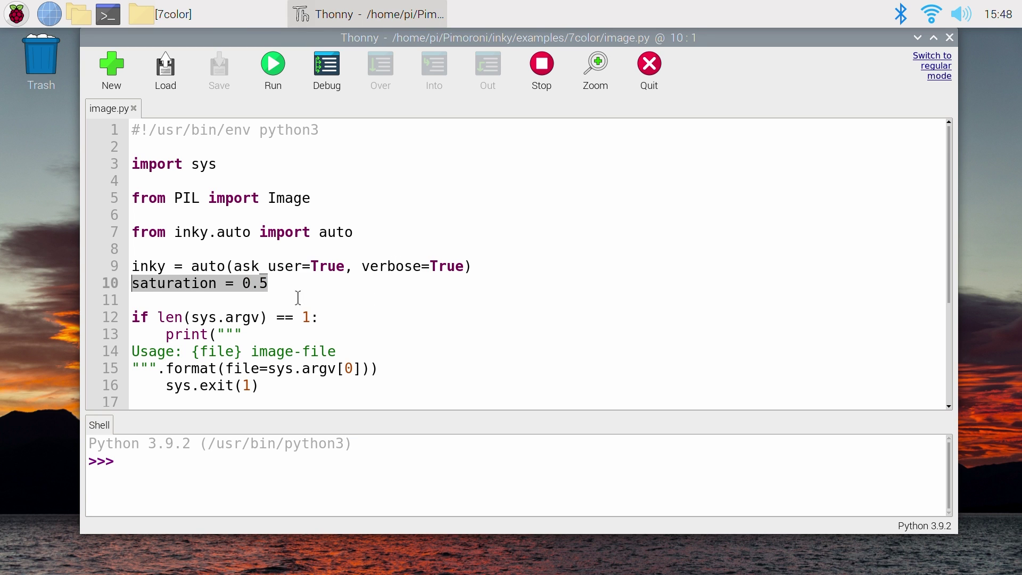
pyautogui.click(298, 277)
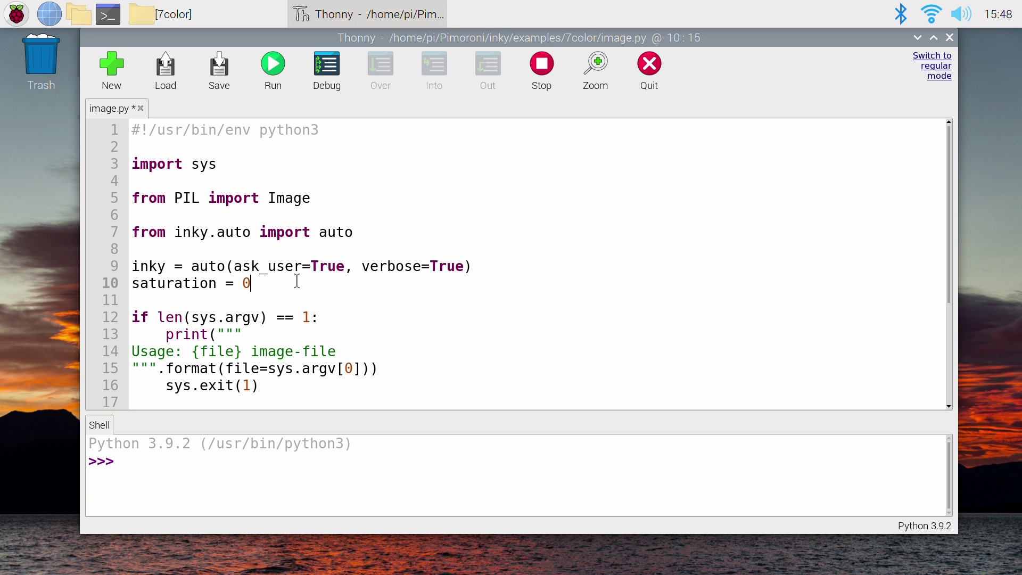
pyautogui.write('0.9')
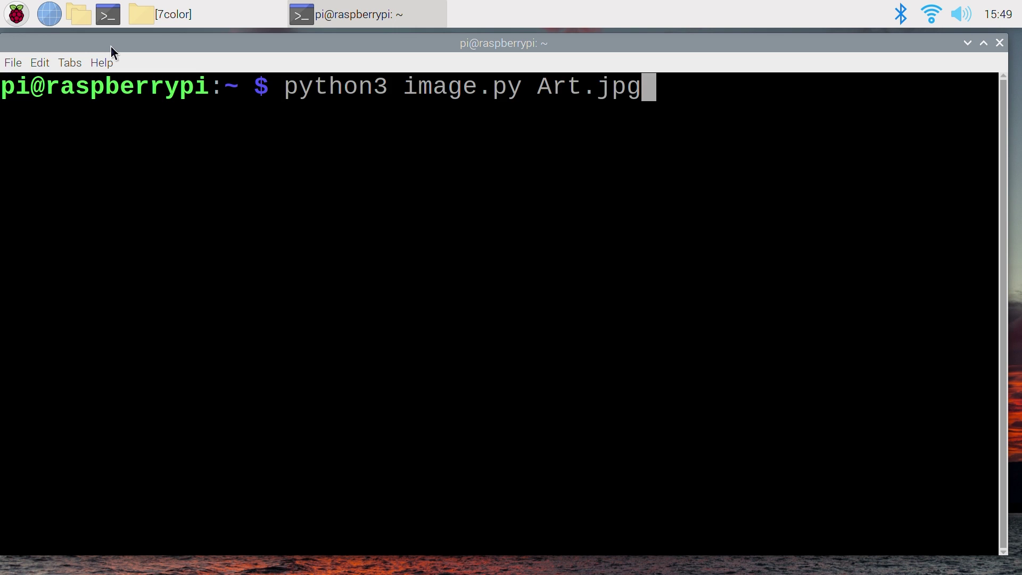
# Step: Enter ~/Pimoroni/inky/examples/7color and type python3 clear.py at the prompt
pyautogui.press('Return')
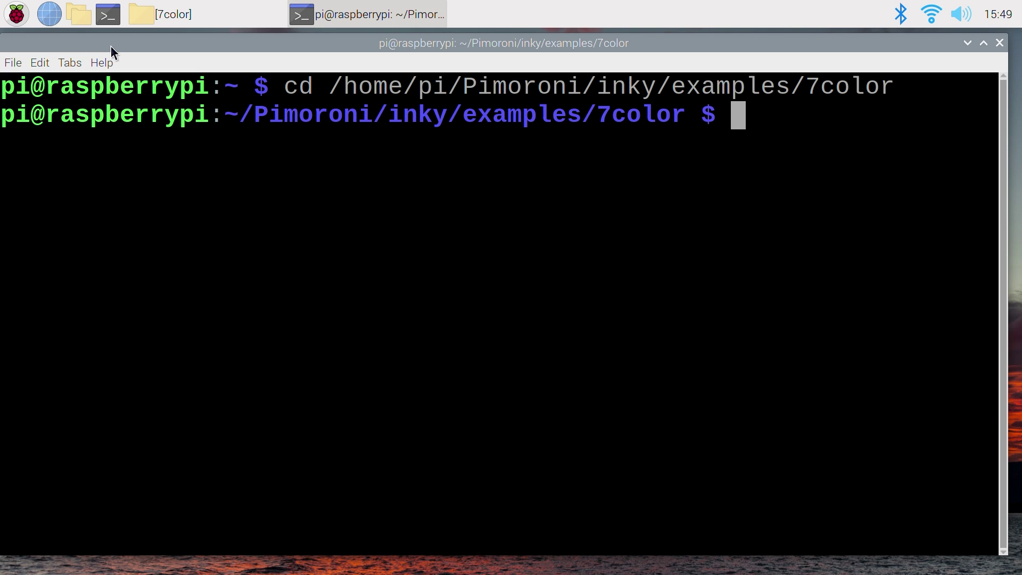
pyautogui.write('python')
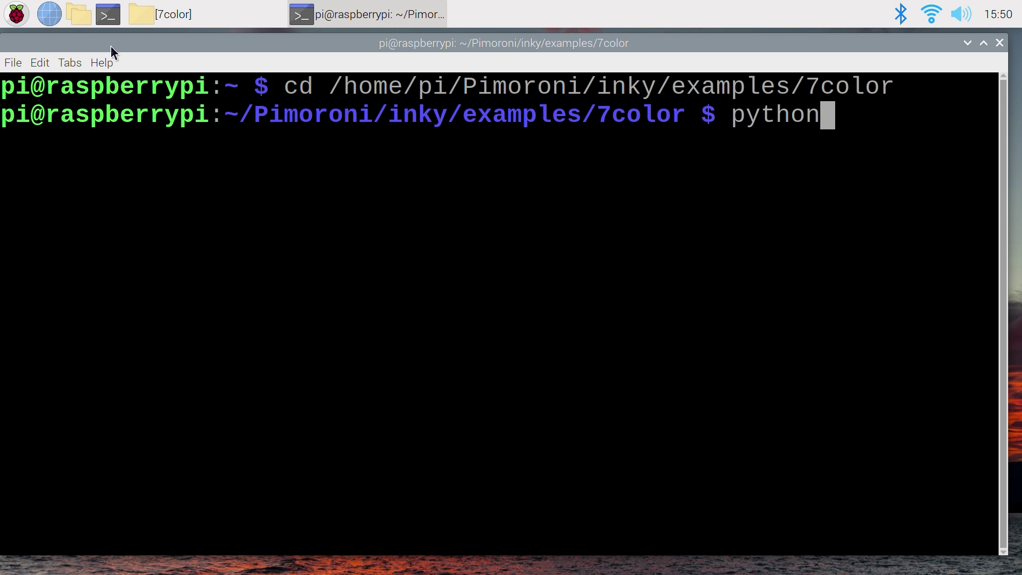
pyautogui.write('3 clear')
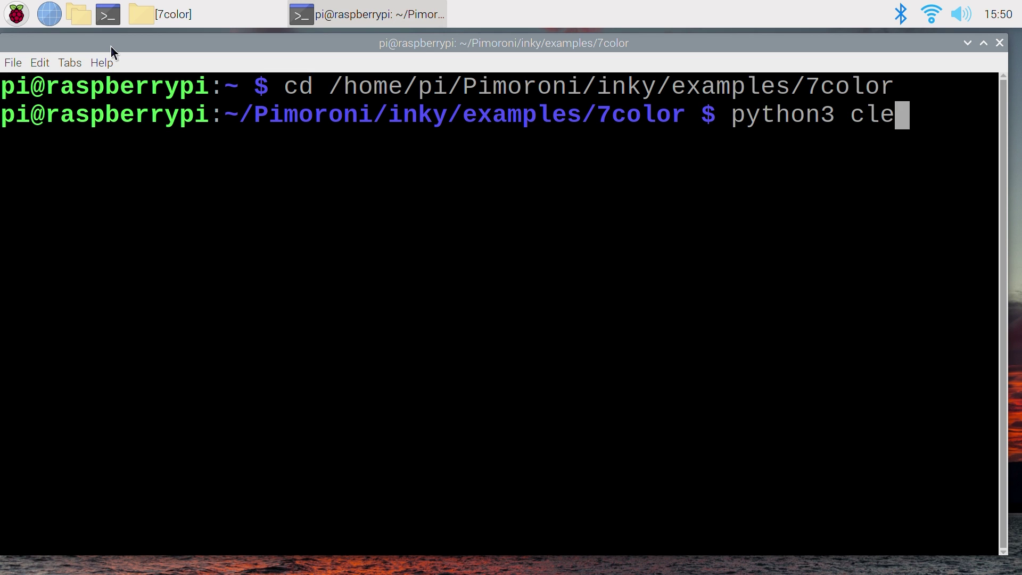
pyautogui.write('.py')
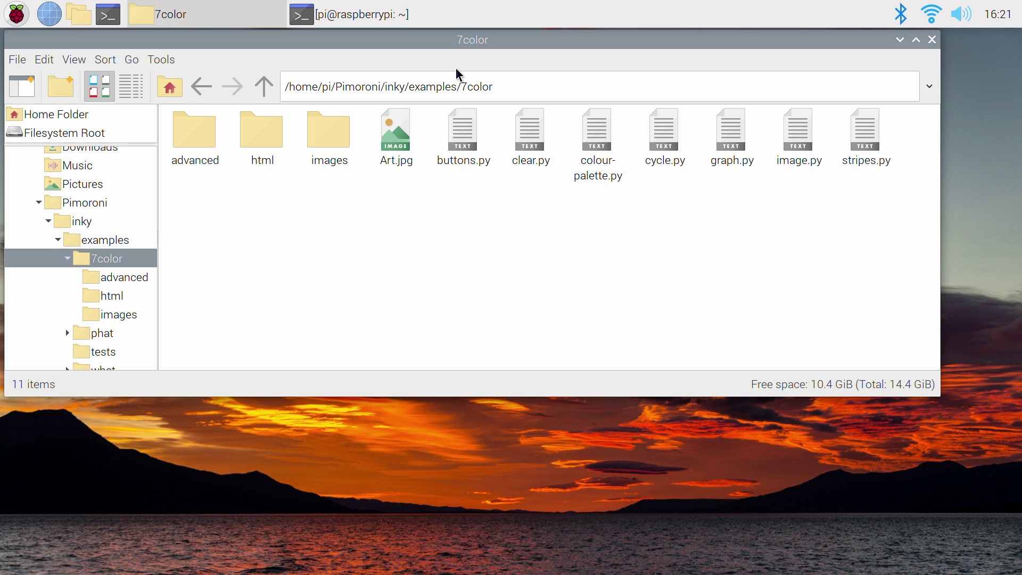
# Step: Open the html folder and launch hello-world.html in Chromium
pyautogui.doubleClick(267, 131)
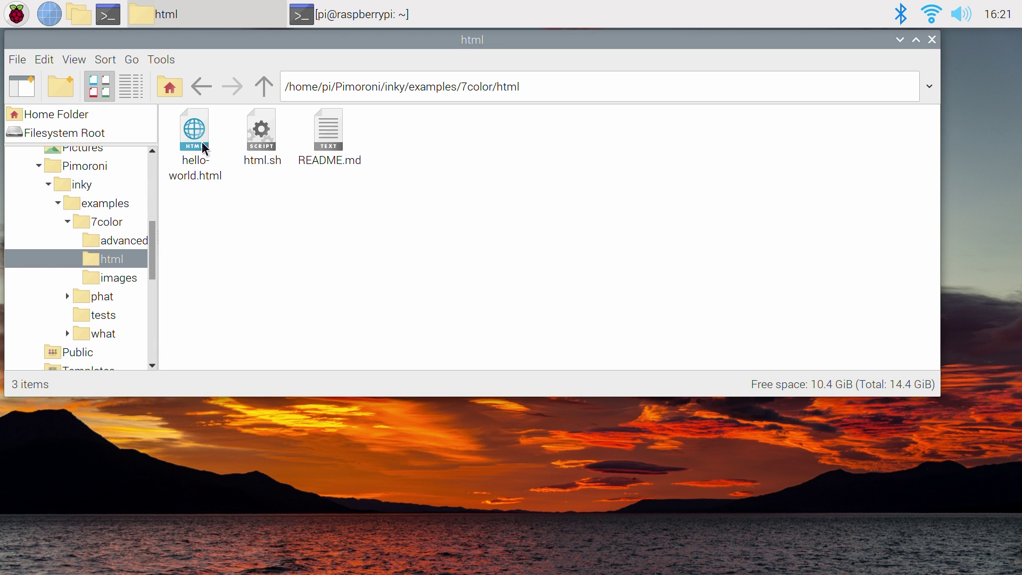
pyautogui.doubleClick(202, 143)
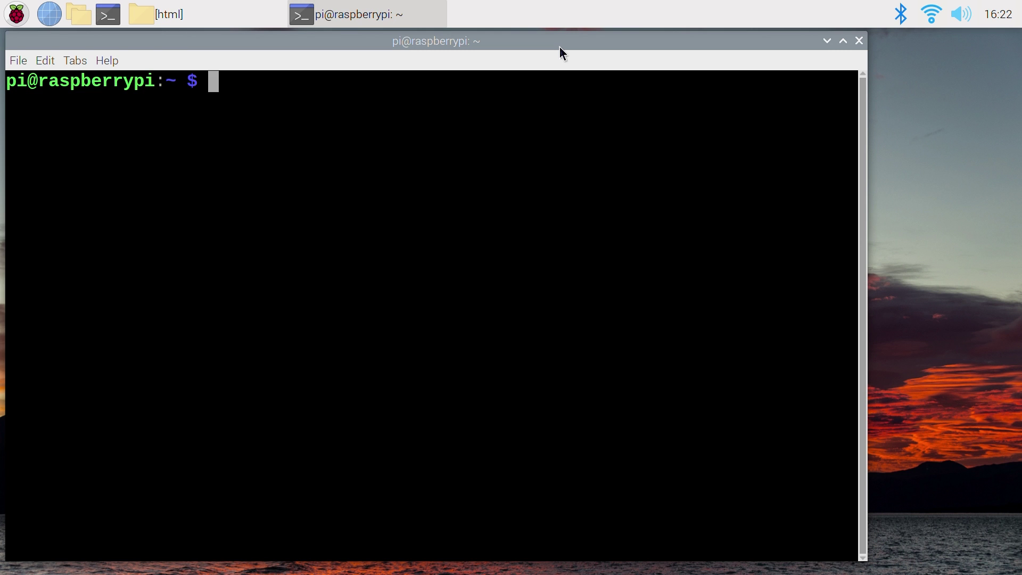
# Step: Append /html to the recalled cd command, then type ./html.sh hello-world.html
pyautogui.press('Up')
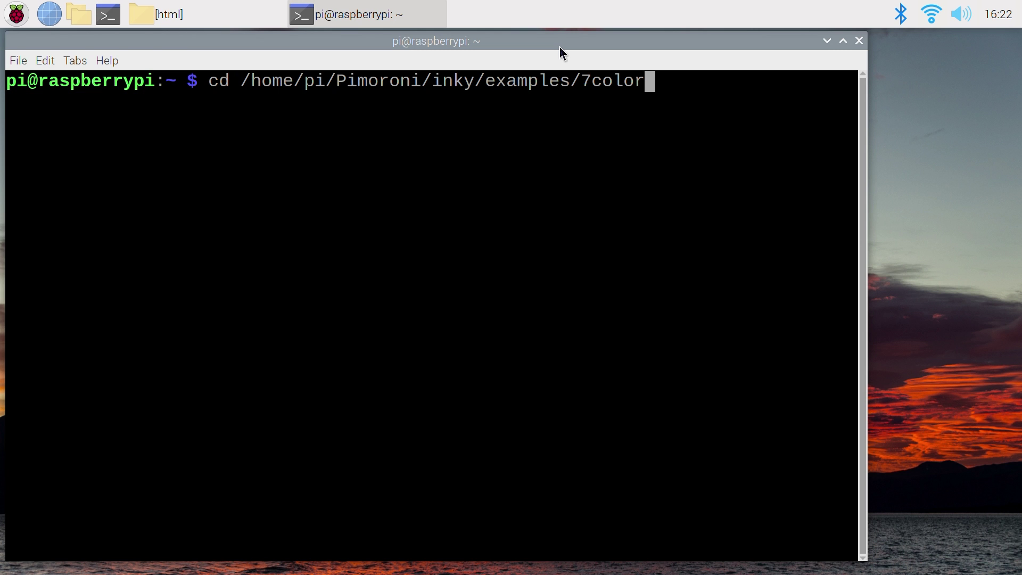
pyautogui.write('/ht')
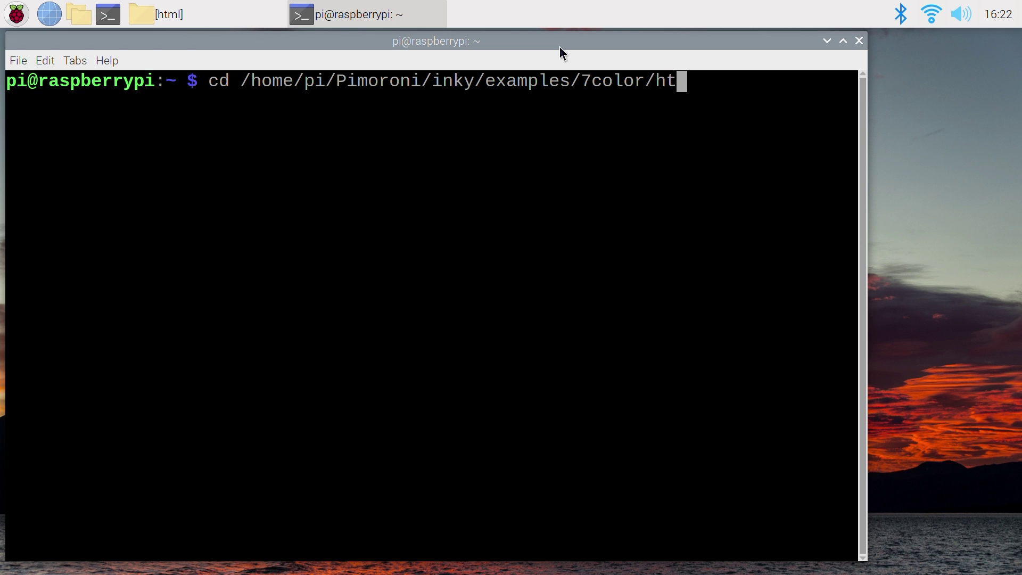
pyautogui.write('ml')
pyautogui.press('Return')
pyautogui.write('./html')
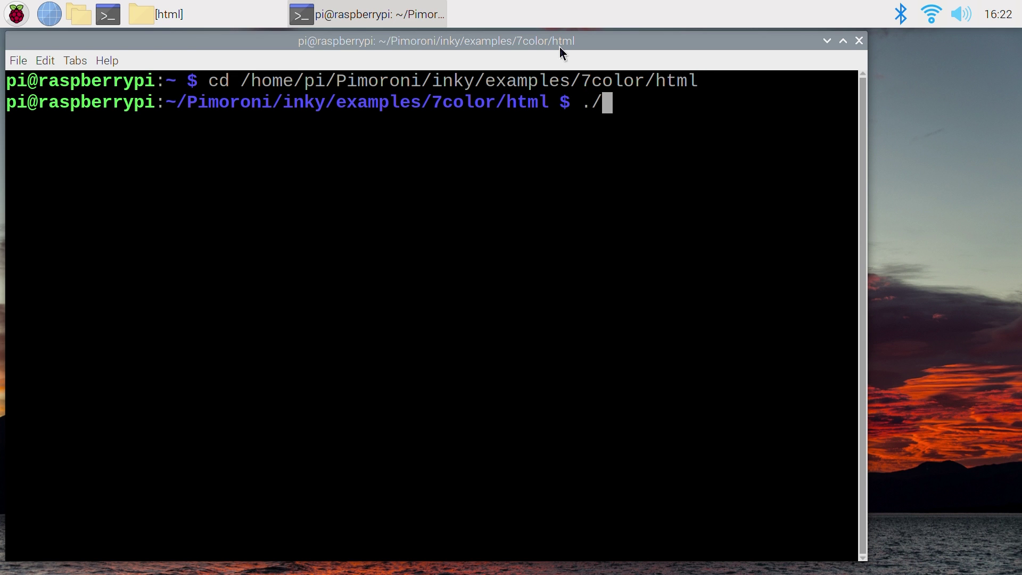
pyautogui.write('.sh hello-world')
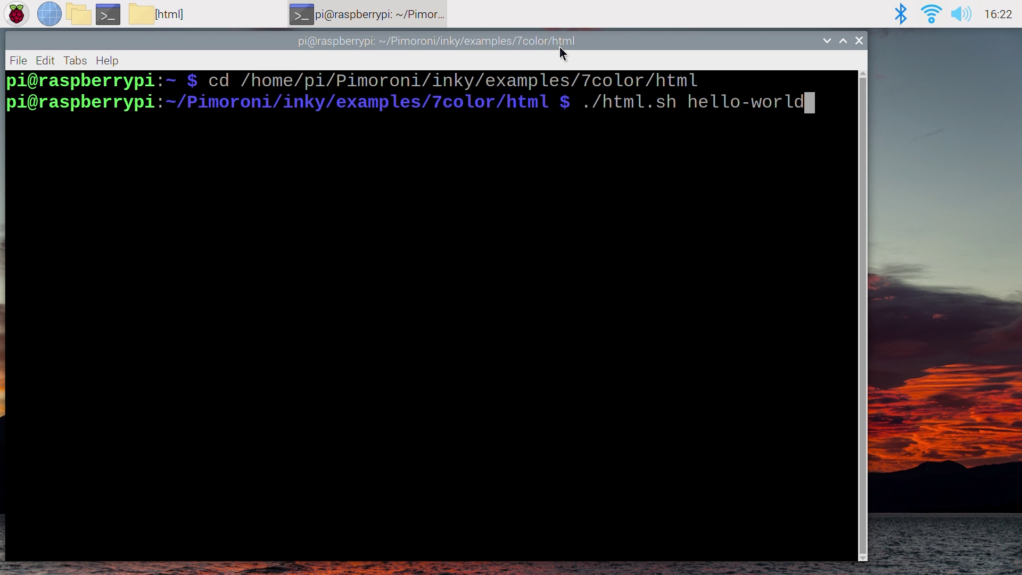
pyautogui.write('.html')
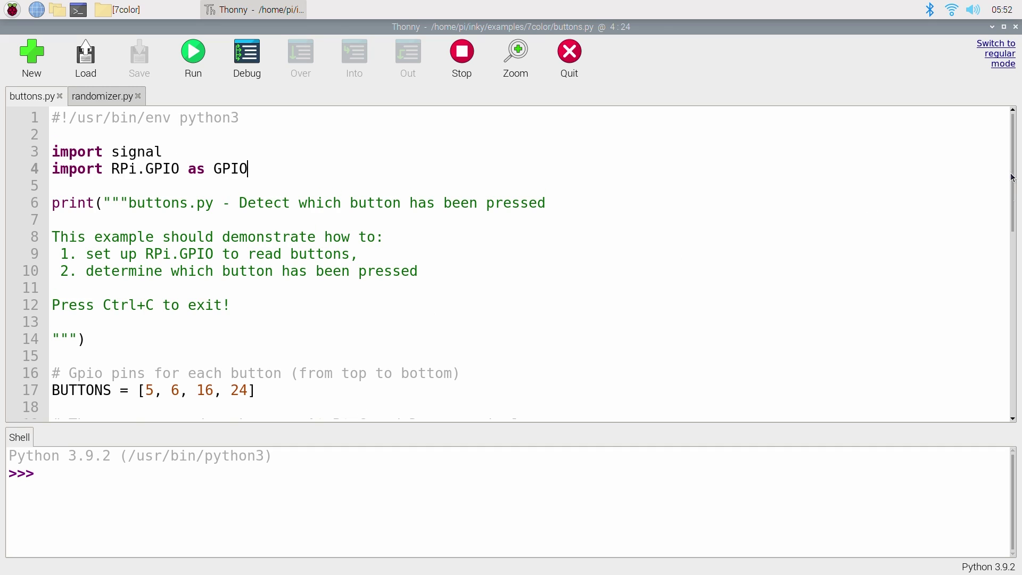
# Step: Run buttons.py in Thonny and enlarge the shell pane to watch button presses
pyautogui.scroll(-9, 1012, 178)
pyautogui.scroll(10, 965, 227)
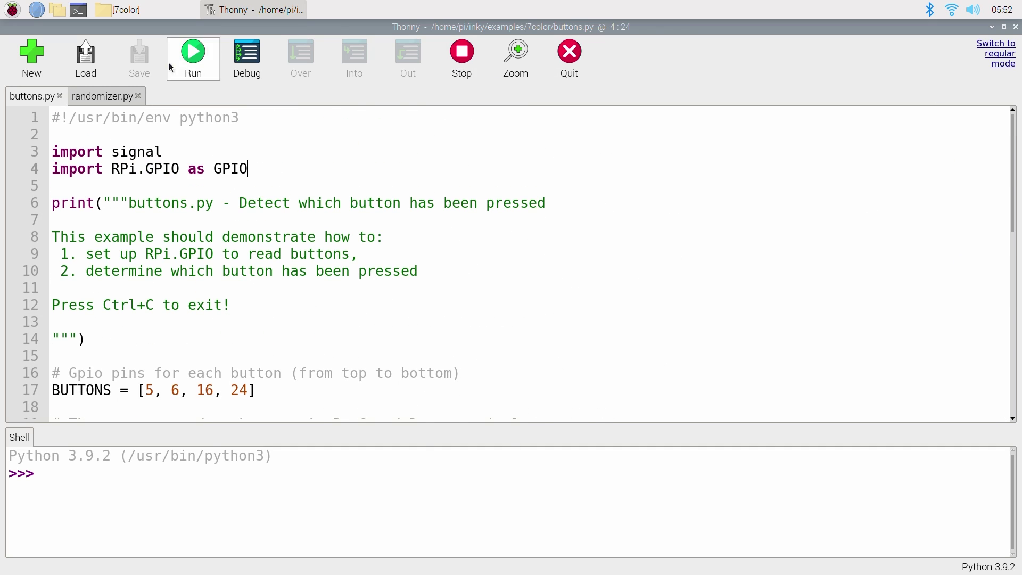
pyautogui.click(188, 58)
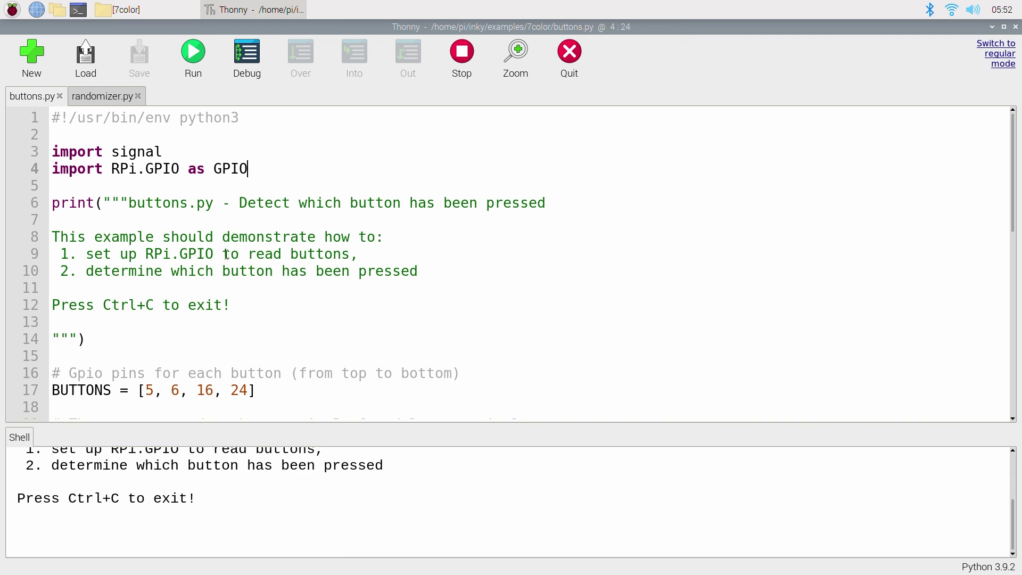
pyautogui.moveTo(403, 424); pyautogui.dragTo(392, 237)
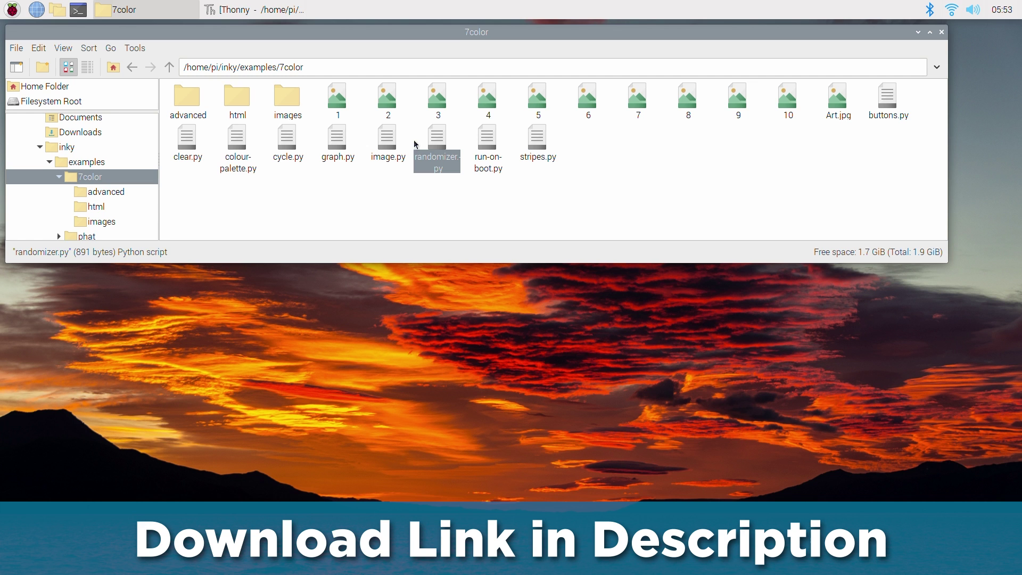
# Step: Select image 1, then randomizer.py, in the 7color examples folder
pyautogui.click(351, 109)
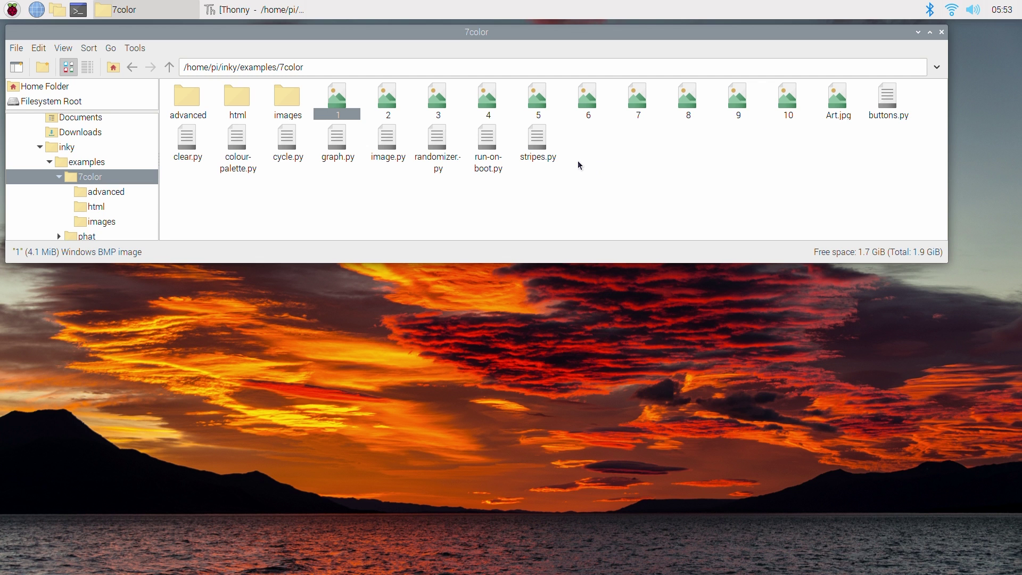
pyautogui.click(438, 151)
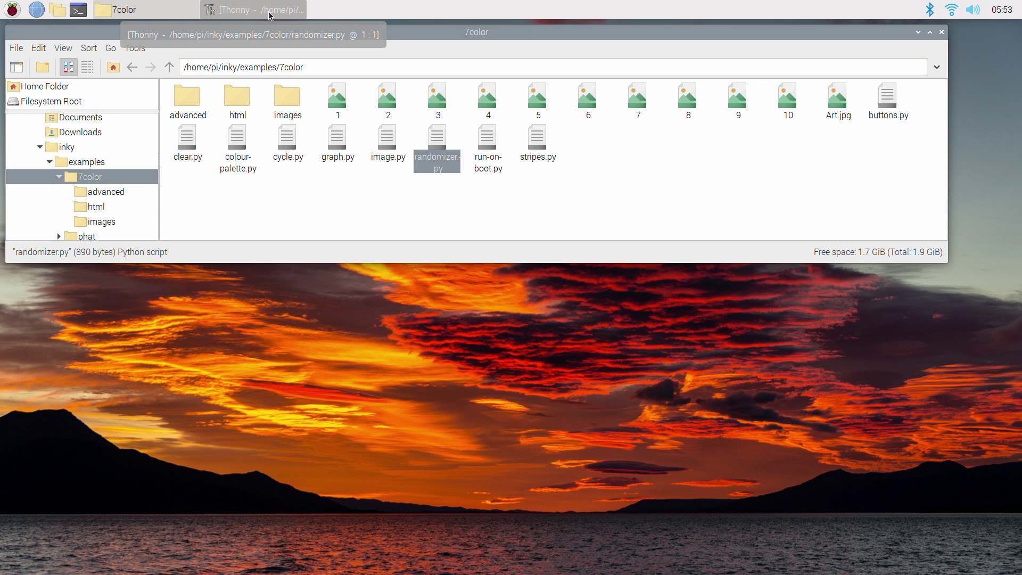
# Step: Bring Thonny back to the front showing the randomizer.py script
pyautogui.click(261, 8)
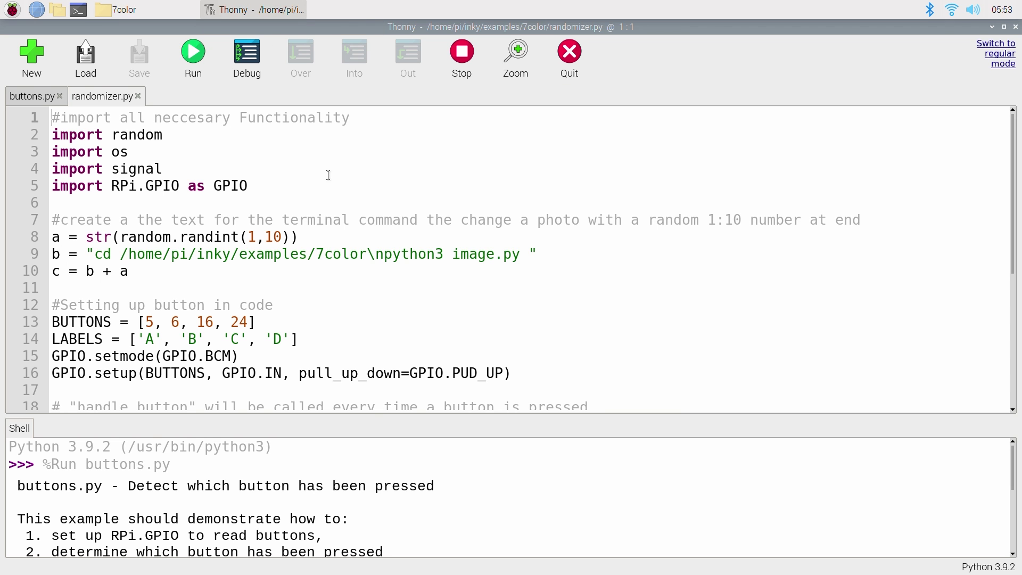